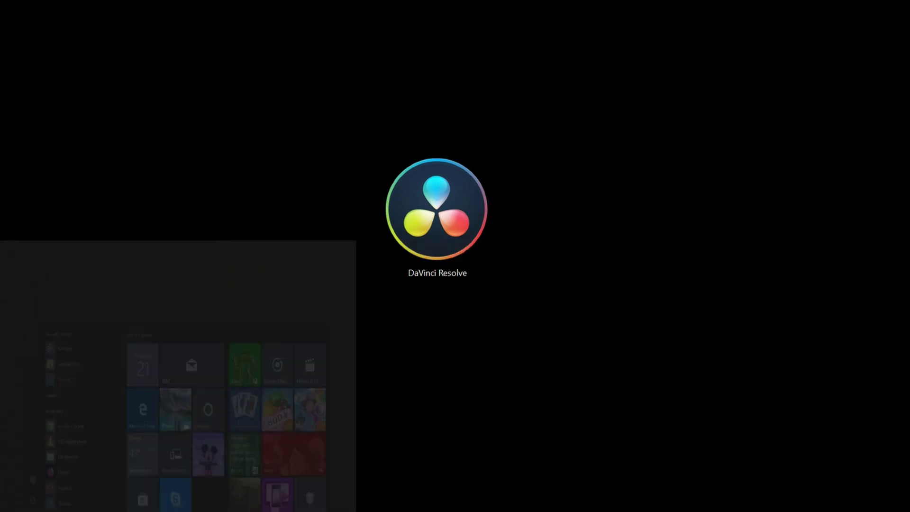
- Launch DaVinci Resolve from a Start menu search for 'res'
type("res")
left_click(76, 318)
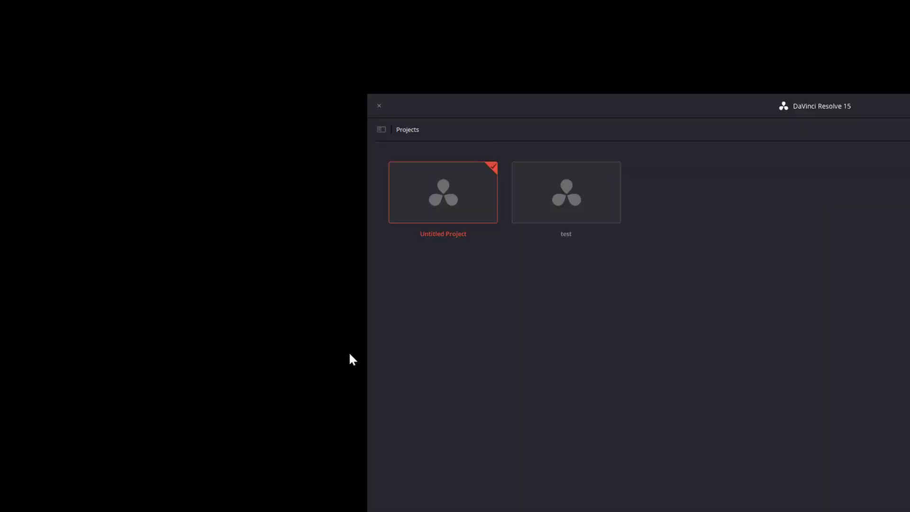
- Move the Project Manager window to the top-left so it fills the screen
left_click_drag(766, 101, 403, 15)
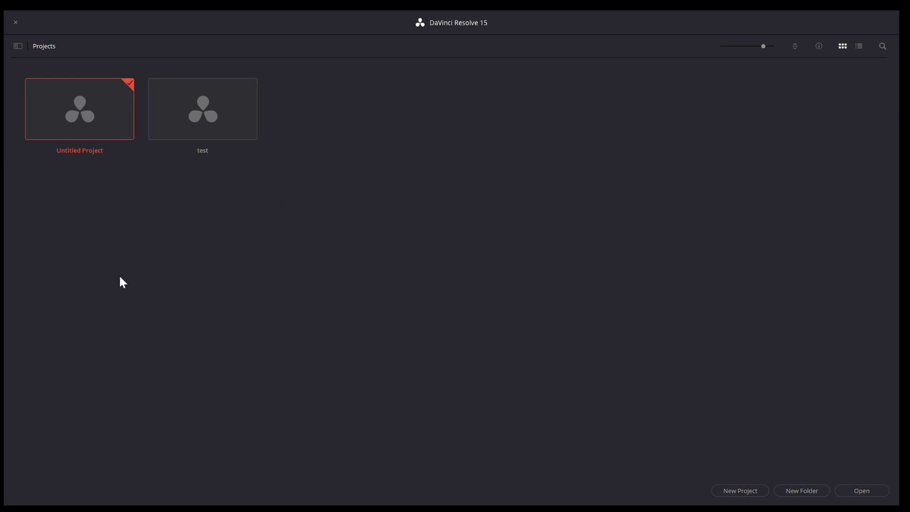
- Open Untitled Project, then restore and resize the Resolve window to fit the screen
double_click(98, 119)
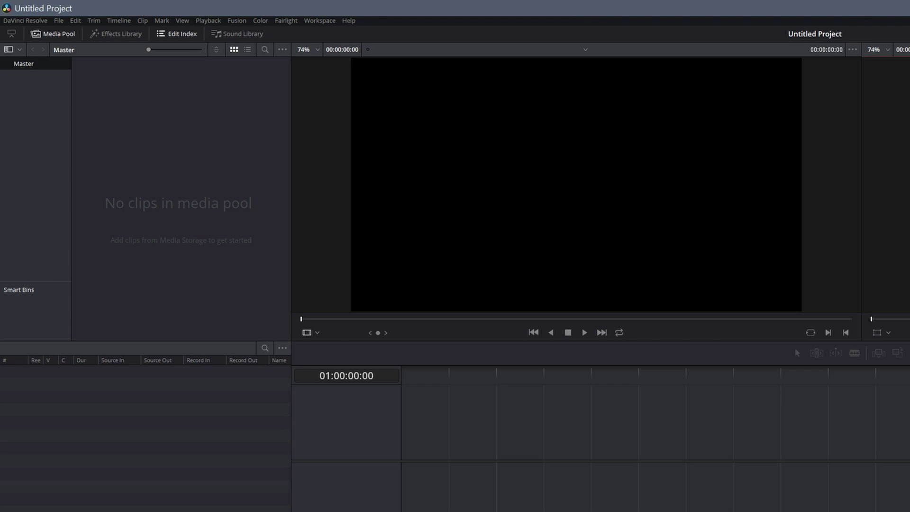
double_click(140, 7)
left_click_drag(45, 31, 571, 238)
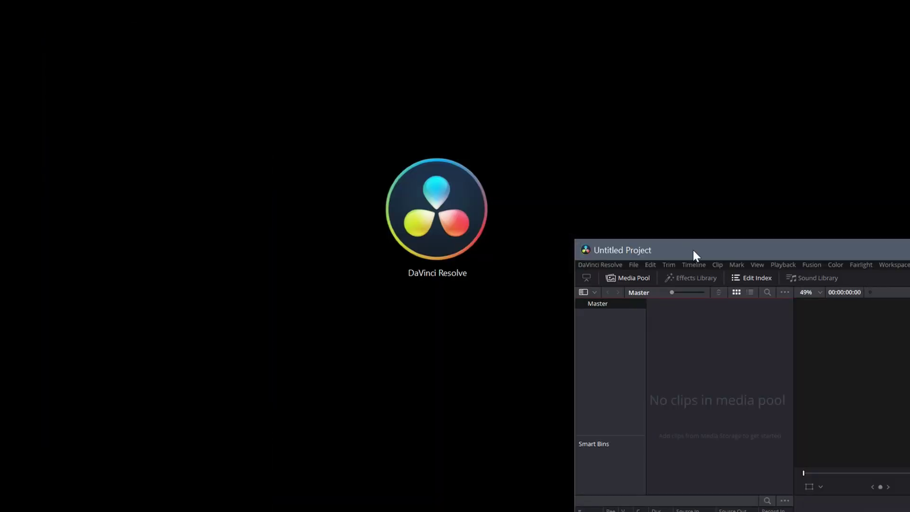
left_click_drag(695, 256, 122, 17)
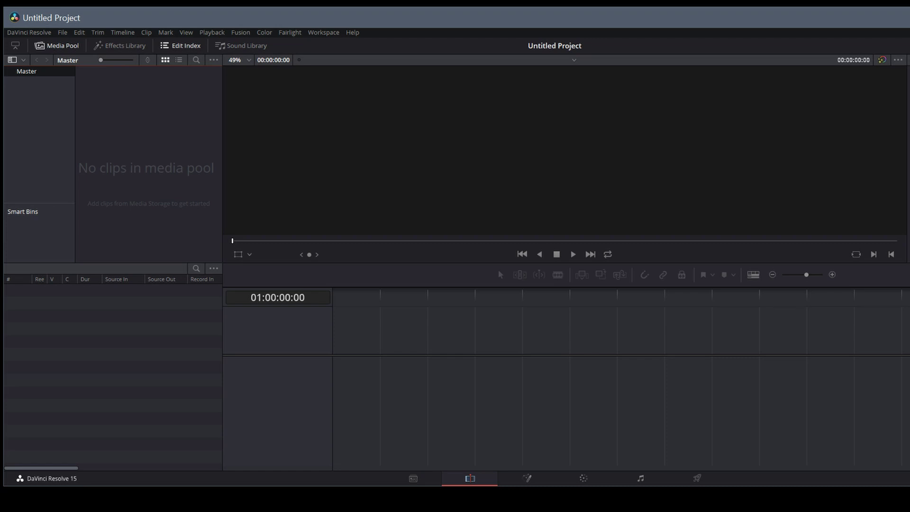
left_click_drag(884, 480, 905, 507)
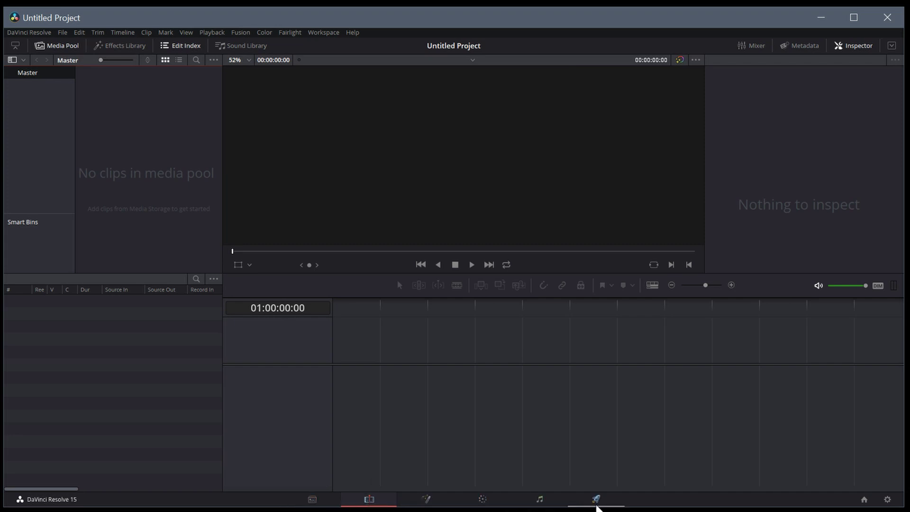
left_click(312, 501)
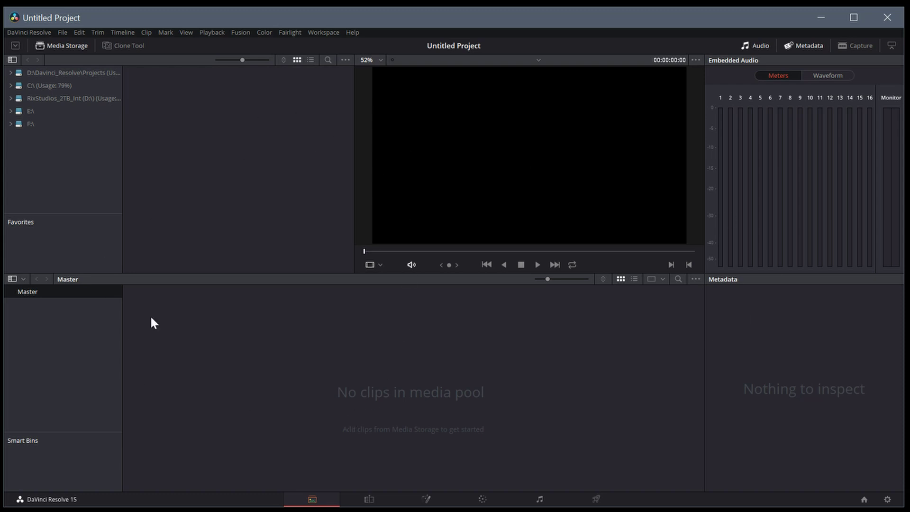
left_click(368, 500)
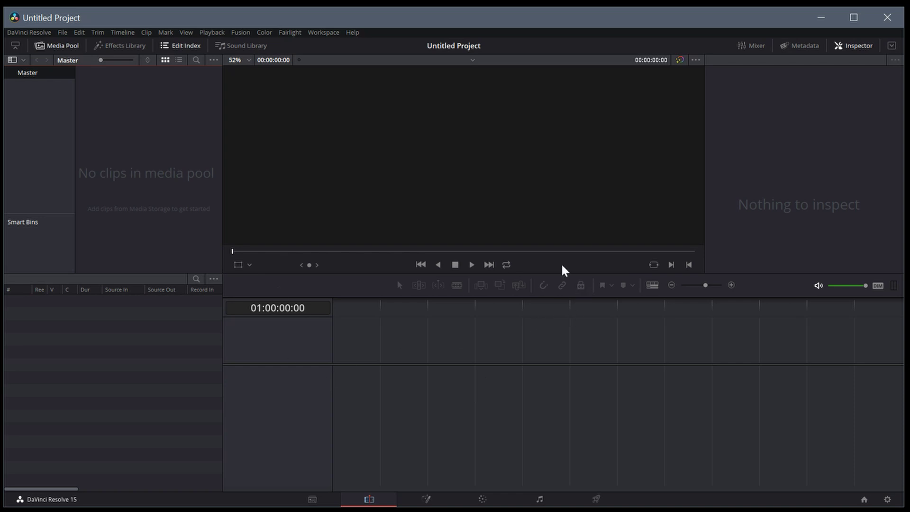
- Import Cans_1.mp4 from Explorer into the media pool, accepting the frame-rate prompt
key("alt+Tab")
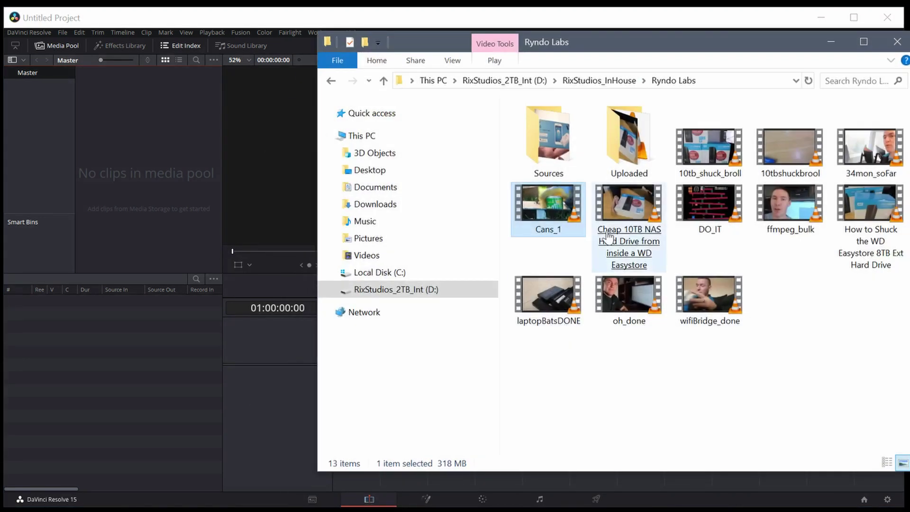
left_click_drag(552, 208, 134, 156)
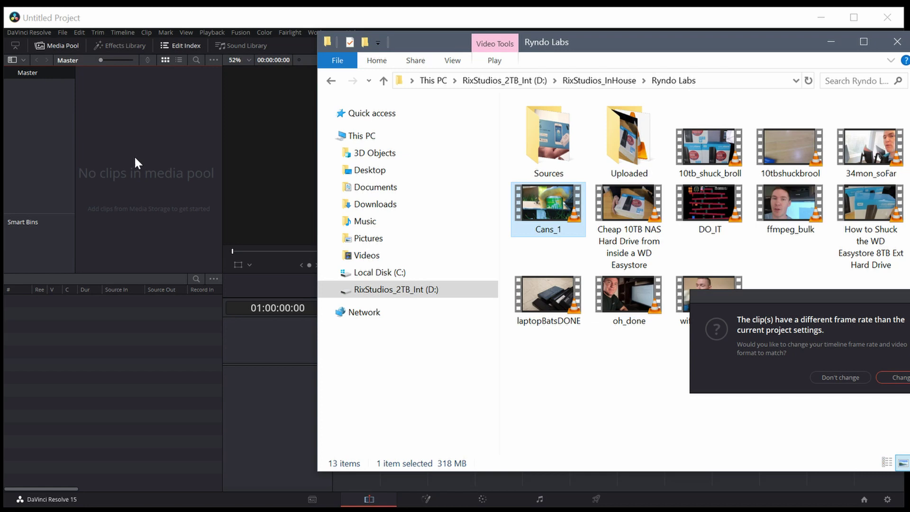
left_click(893, 378)
left_click(833, 44)
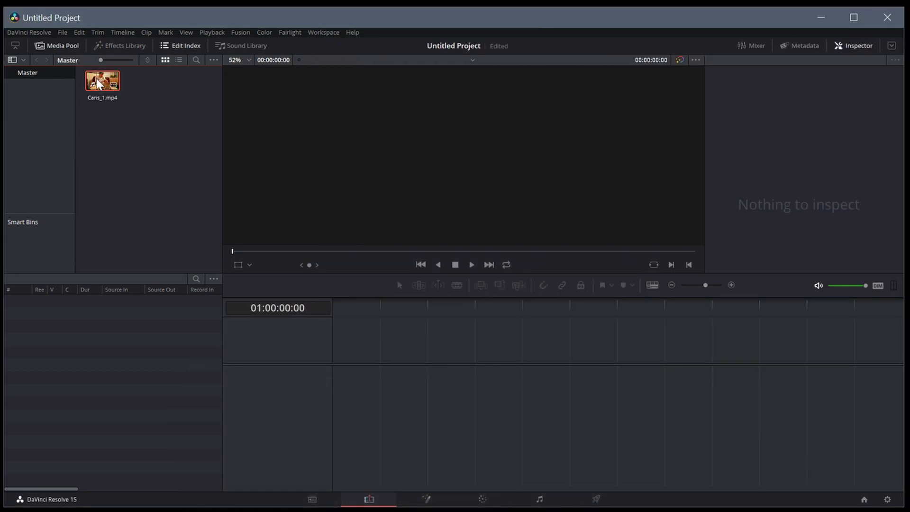
- Place Cans_1.mp4 on a new timeline, then play and stop it at 01:00:01:22
left_click_drag(100, 87, 366, 393)
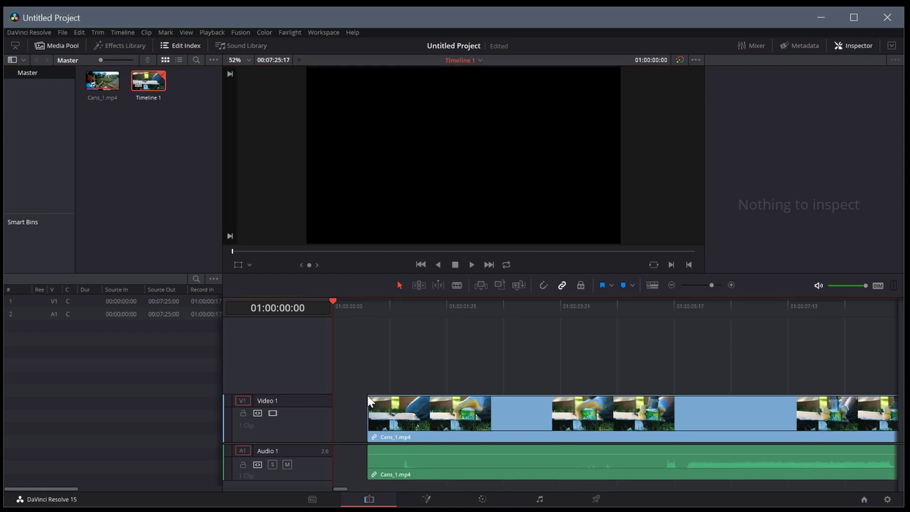
left_click(425, 413)
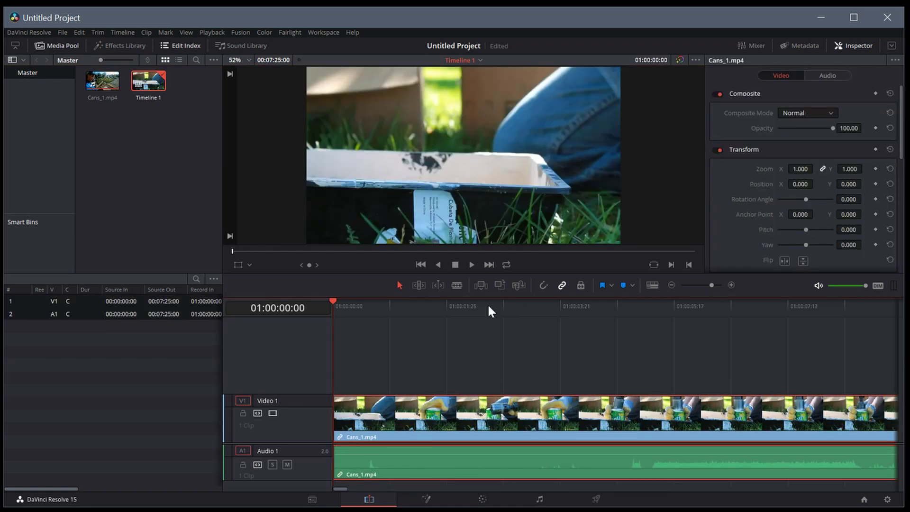
left_click(471, 265)
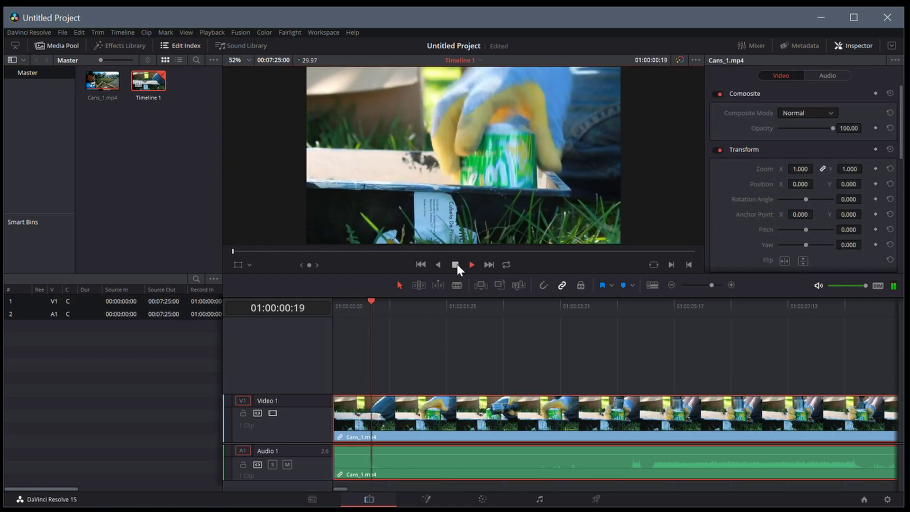
left_click(455, 264)
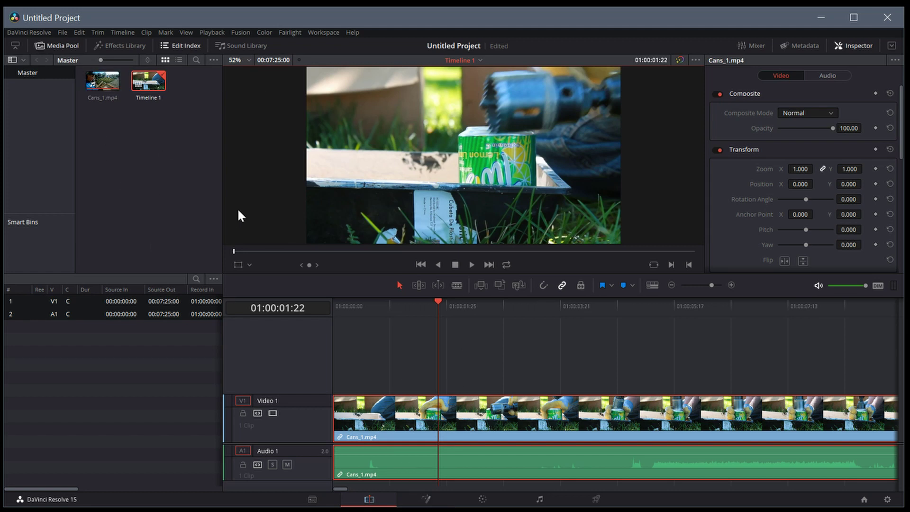
- Switch to the Fusion page showing Cans_1.mp4 as MediaIn1 feeding MediaOut1
left_click(429, 501)
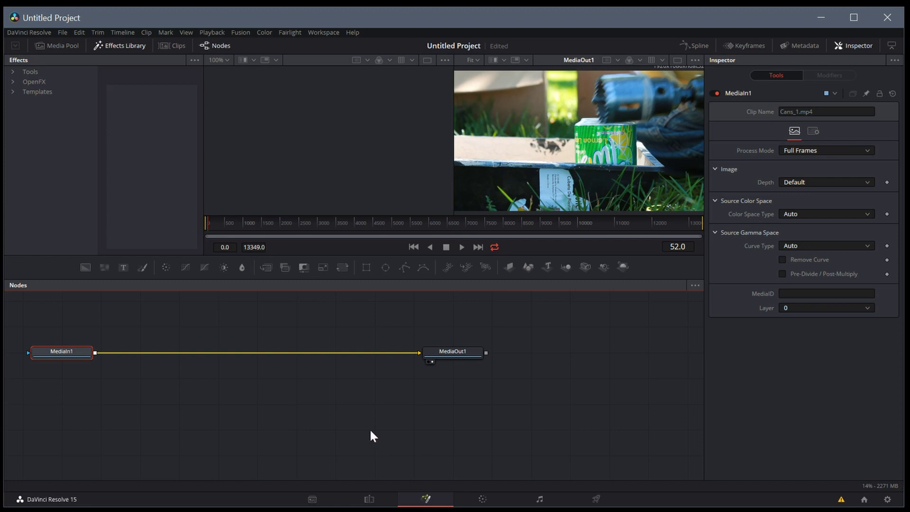
- On the Color page, warm the Offset, shift Gamma and Gain toward blue, and raise the curve
left_click(483, 499)
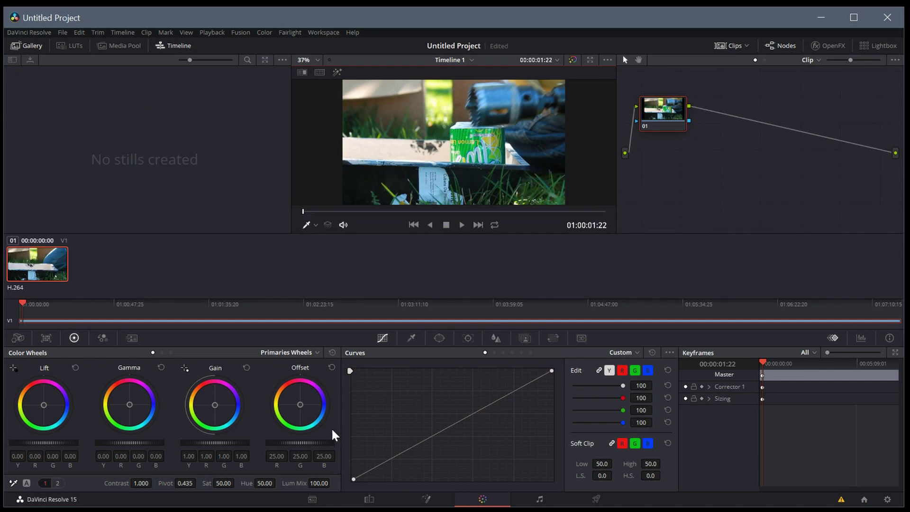
left_click_drag(302, 405, 298, 403)
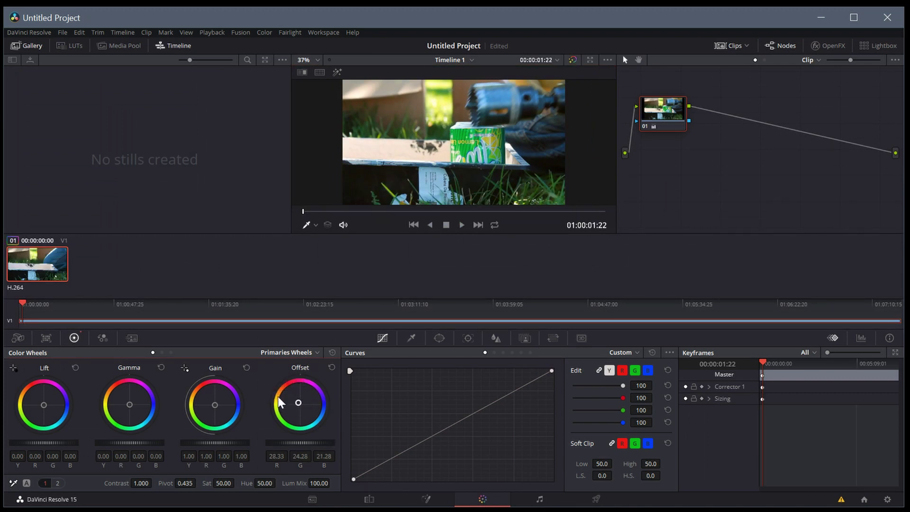
mouse_move(211, 398)
left_mouse_down()
mouse_move(201, 394)
mouse_move(211, 411)
mouse_move(199, 385)
mouse_move(203, 396)
left_mouse_up()
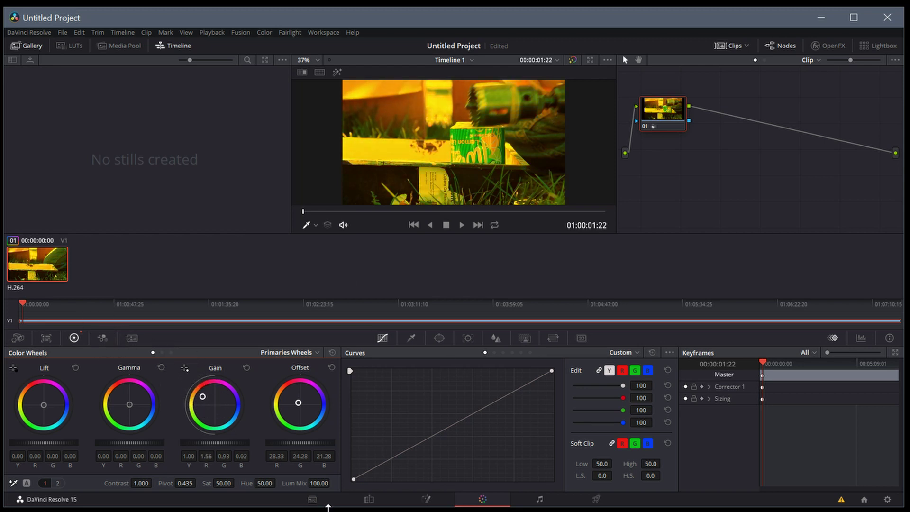
left_click_drag(127, 406, 125, 408)
left_click_drag(203, 396, 218, 405)
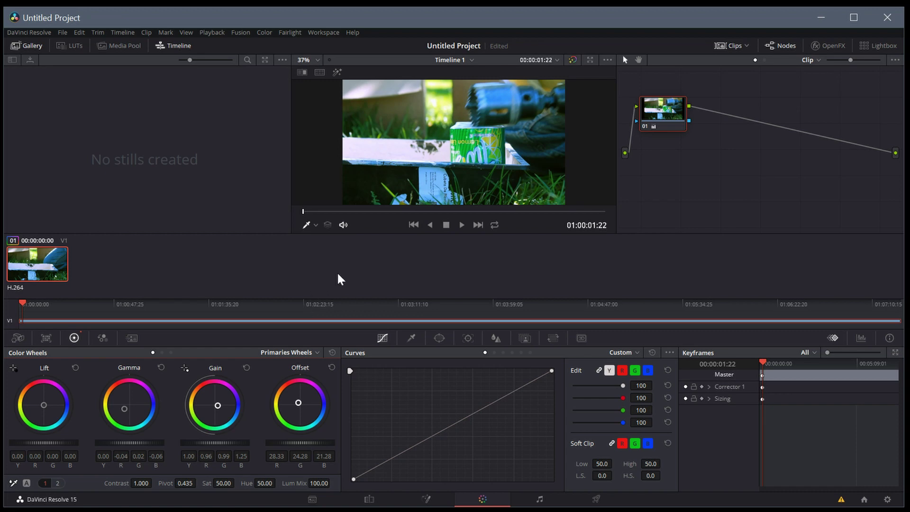
left_click_drag(477, 412, 414, 404)
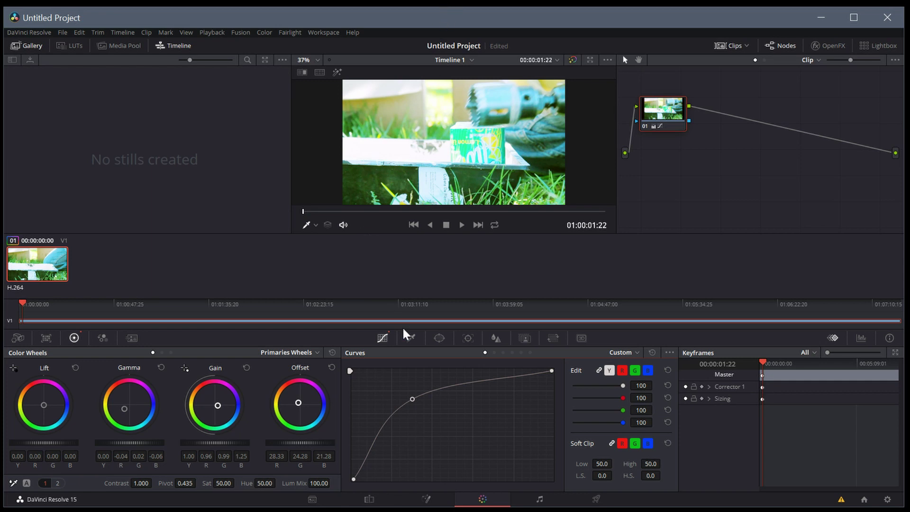
- Cycle through the Fairlight, Edit, Fairlight and Color pages, ending on Fusion
left_click(540, 500)
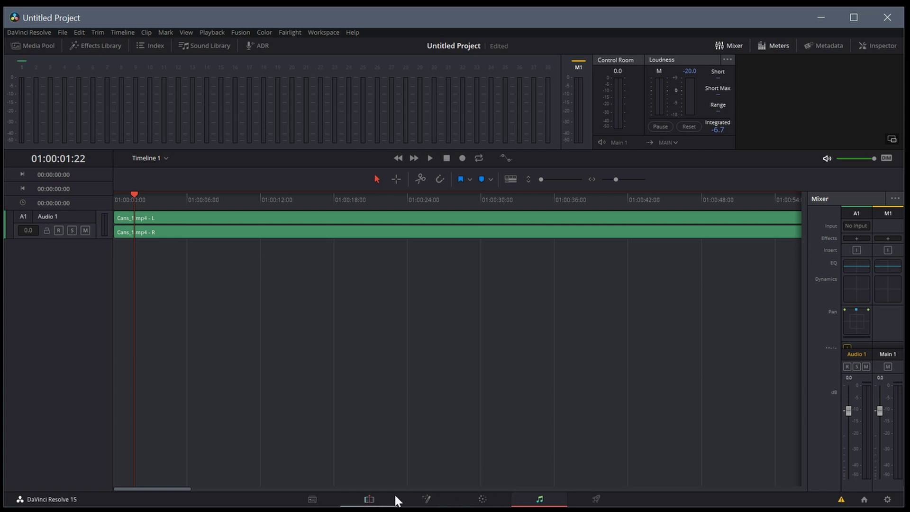
left_click(369, 499)
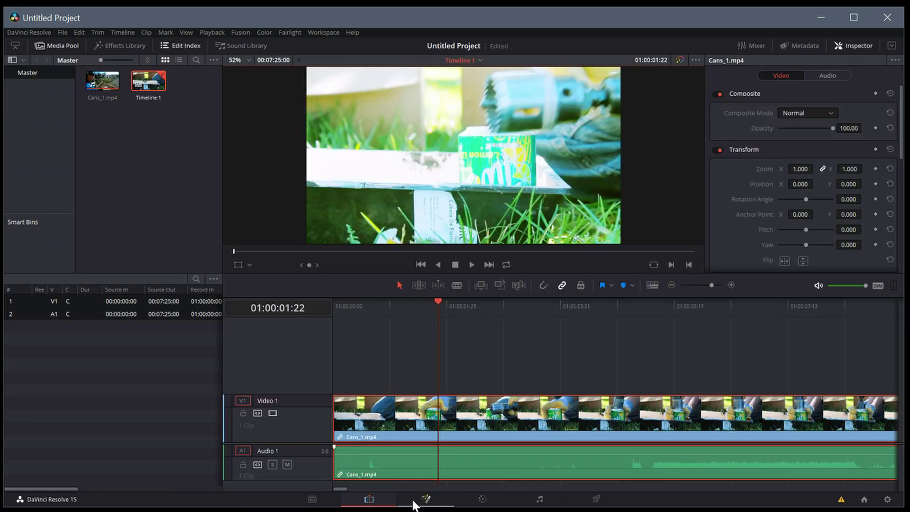
left_click(540, 499)
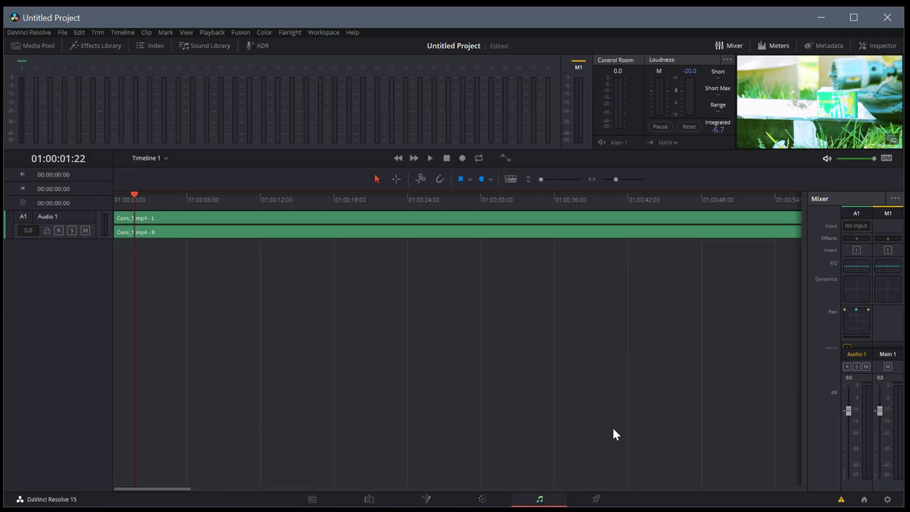
left_click(460, 500)
left_click(435, 501)
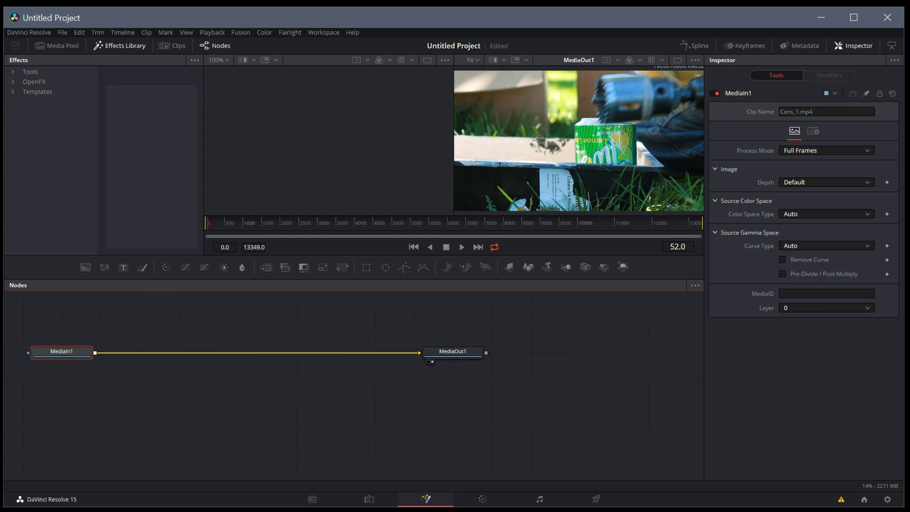
- On the Deliver page, set output name Timeline 1 with the Vimeo 1080p preset, then return to Edit
left_click(595, 500)
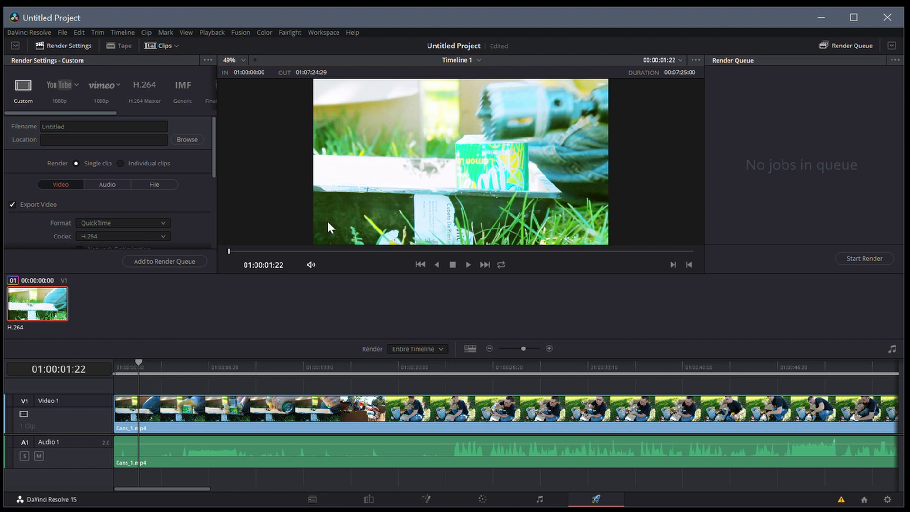
left_click(53, 127)
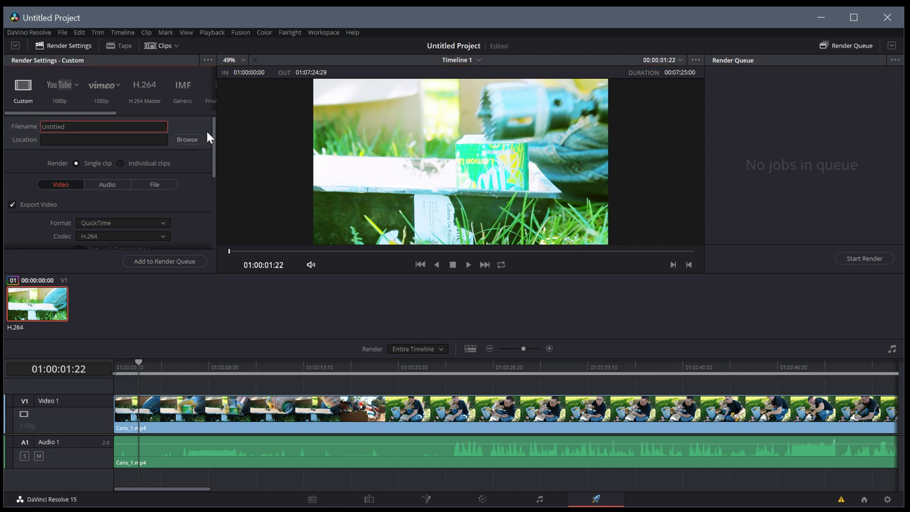
left_click_drag(214, 133, 218, 163)
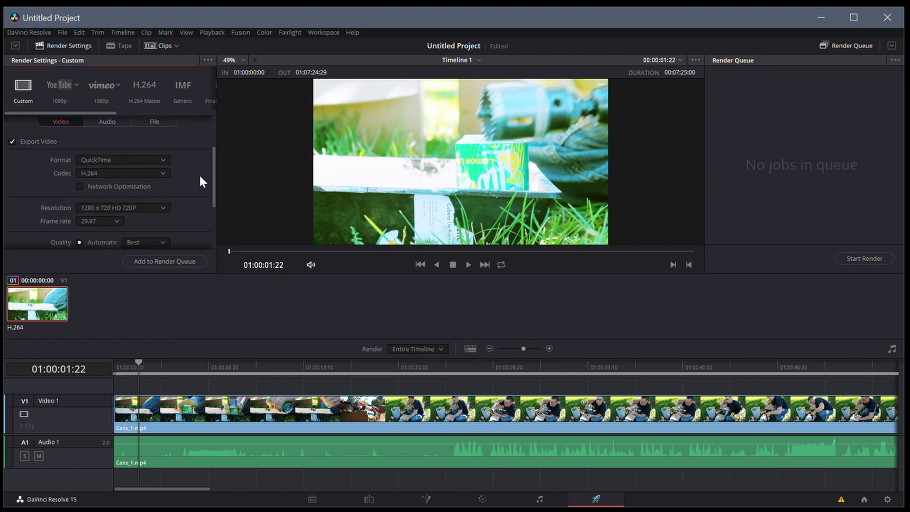
left_click_drag(211, 170, 212, 123)
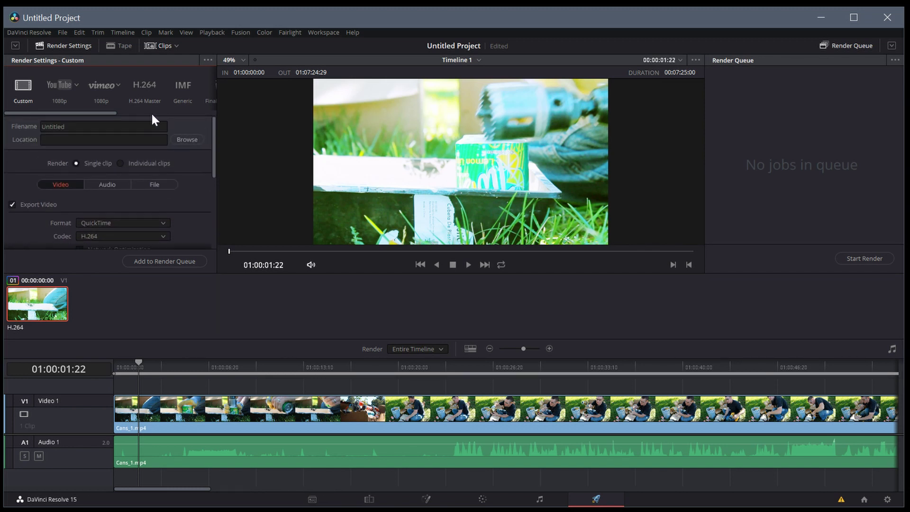
left_click(65, 84)
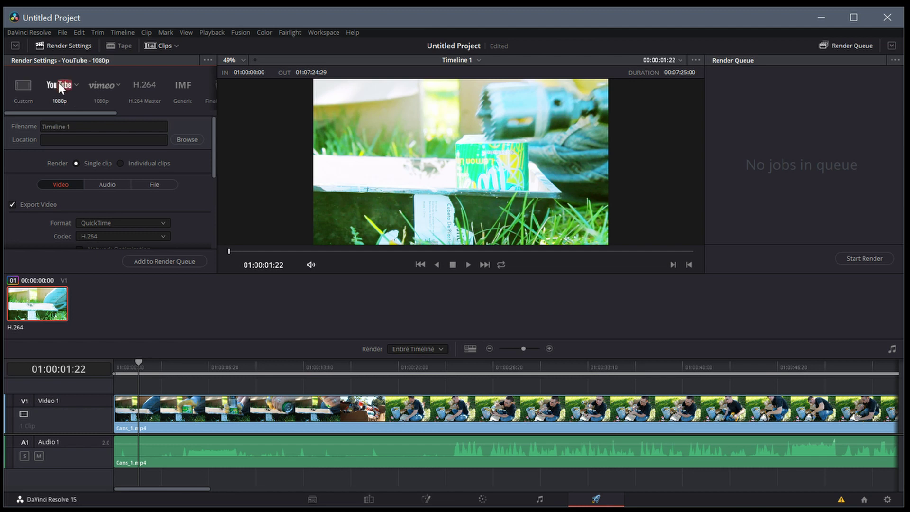
left_click(107, 92)
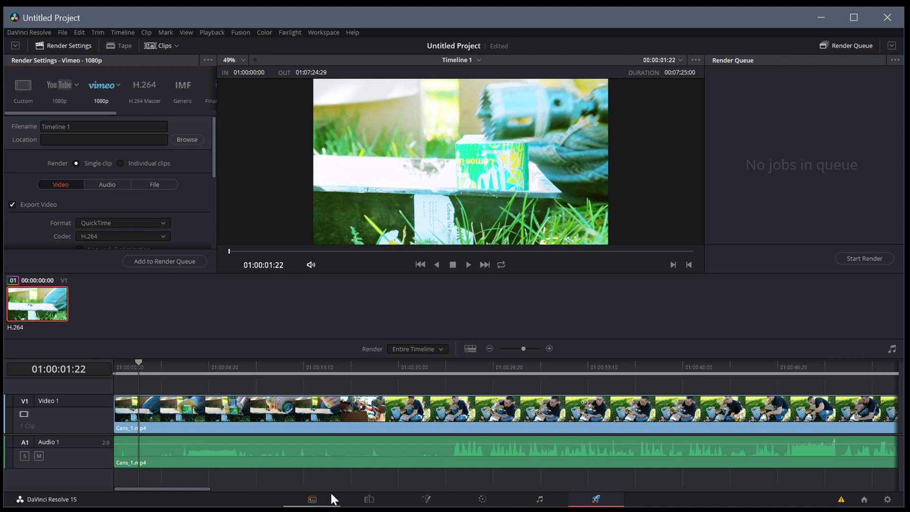
left_click(372, 500)
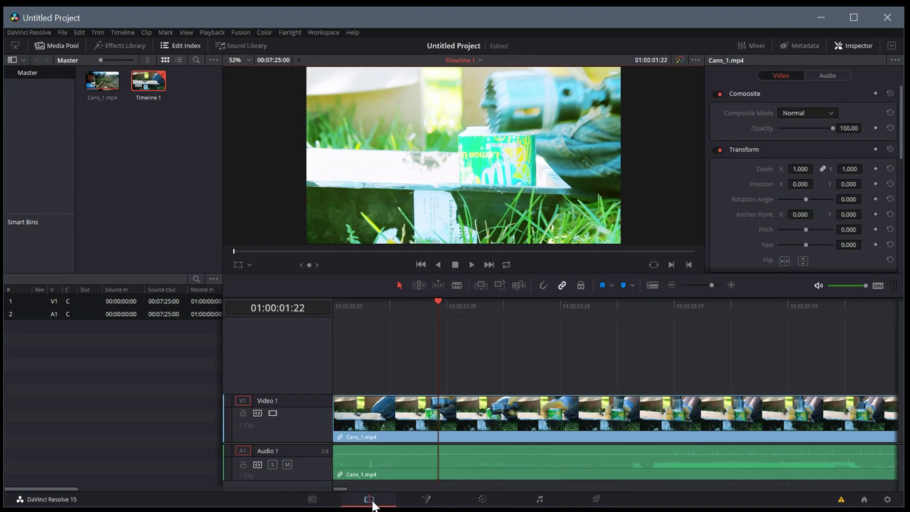
left_click(600, 503)
left_click(376, 502)
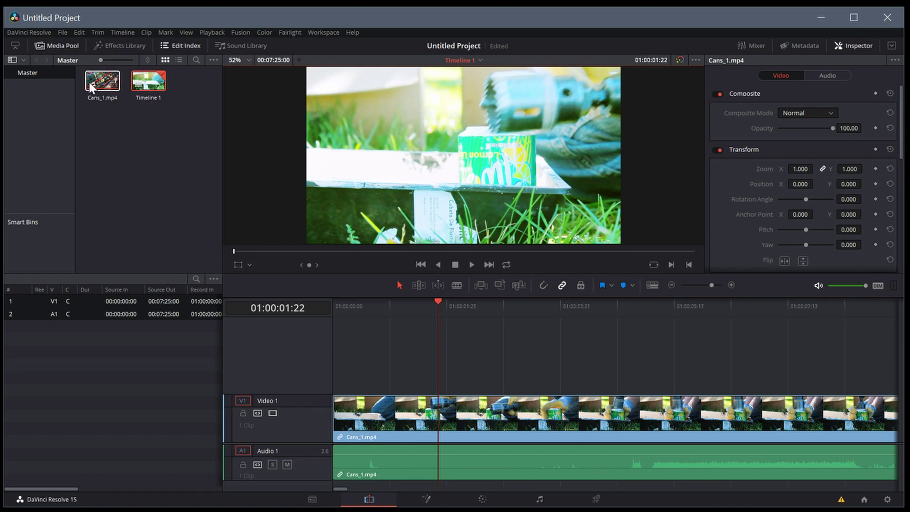
- Import DO_IT, 10tb_shuck_broll, Sonoff Thermameter (Sources) and MVI_0415 (r720_backplate), then close Explorer
key("alt+Tab")
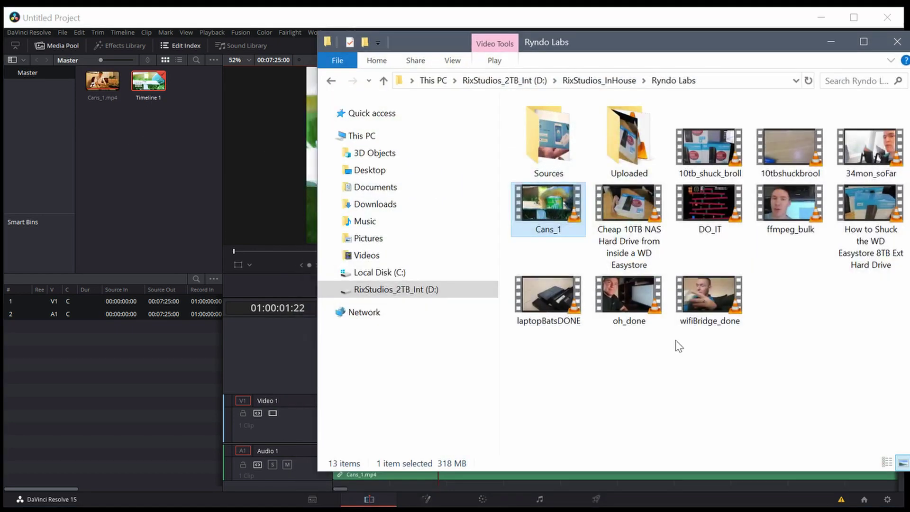
left_click_drag(710, 205, 179, 169)
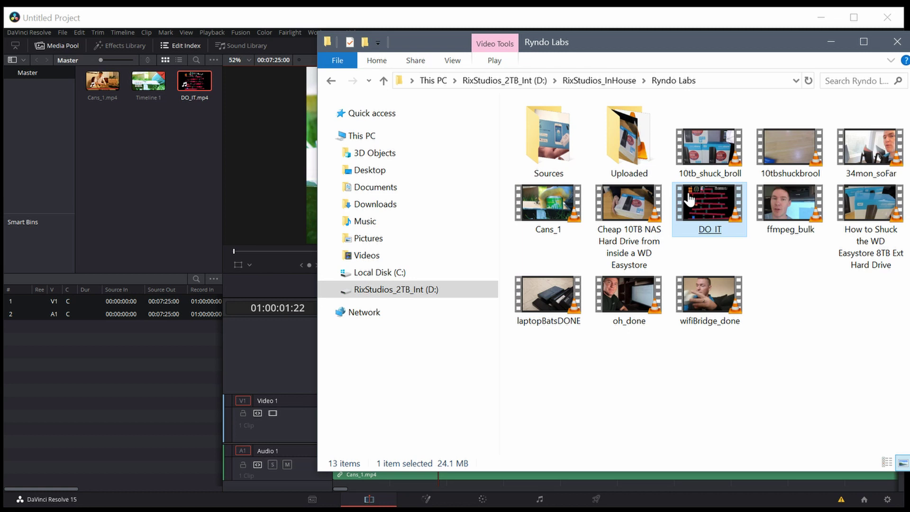
left_click_drag(710, 147, 151, 169)
double_click(578, 154)
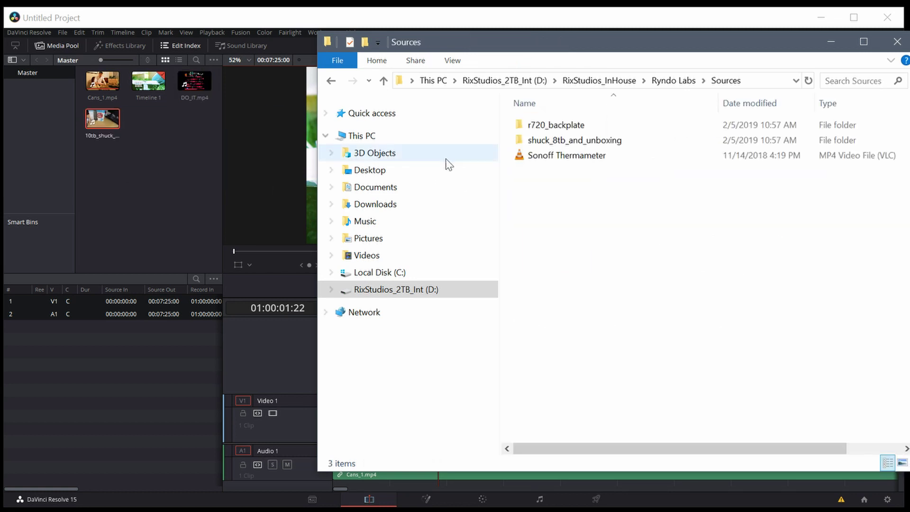
left_click_drag(548, 156, 138, 168)
double_click(536, 127)
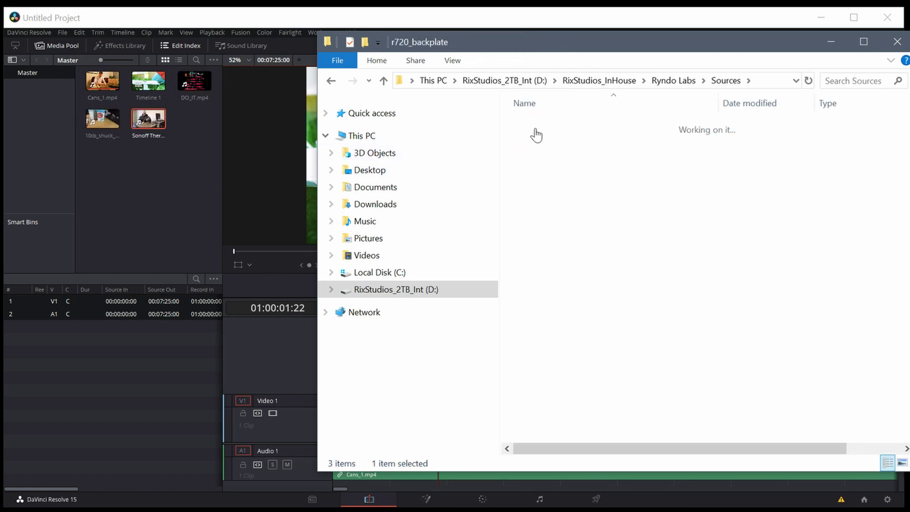
left_click_drag(540, 142, 191, 204)
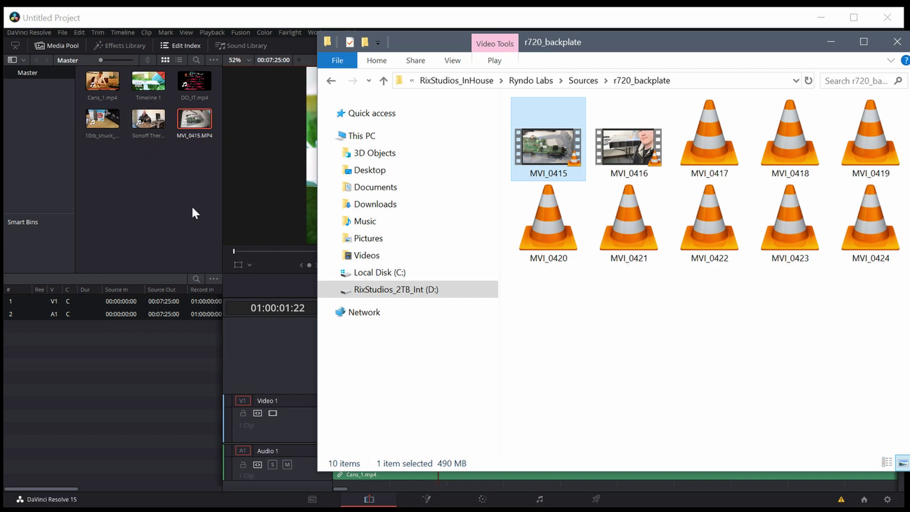
left_click(897, 42)
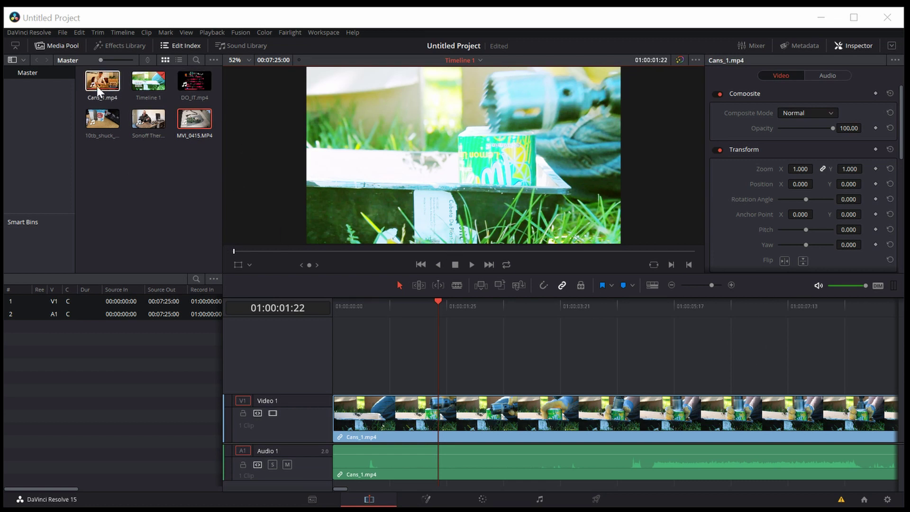
left_click(63, 33)
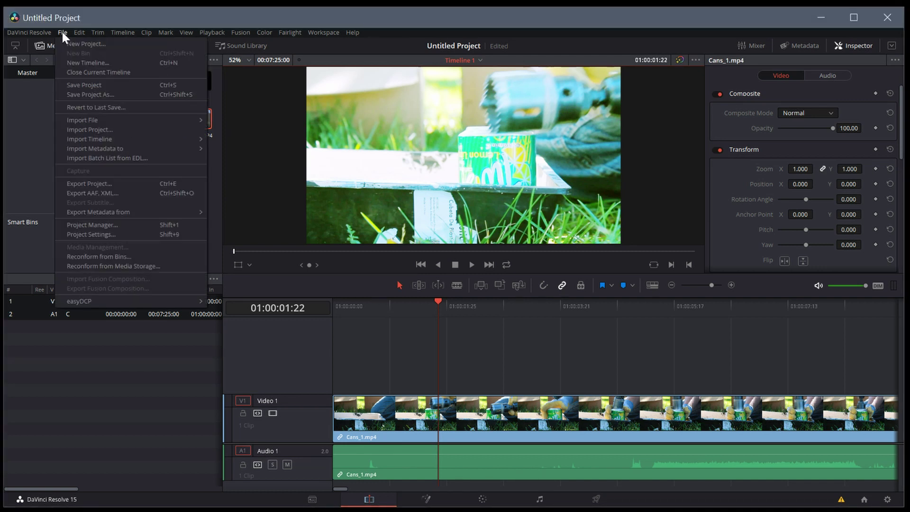
left_click(102, 233)
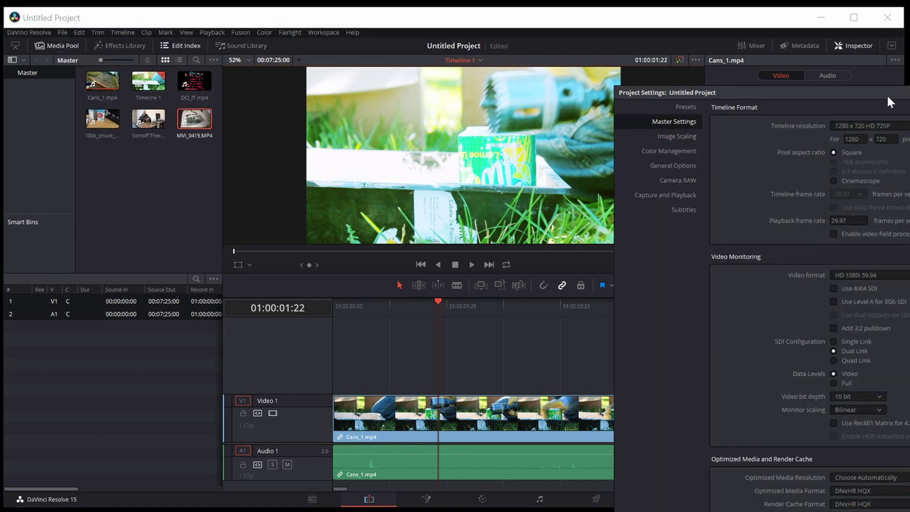
left_click_drag(828, 97, 524, 55)
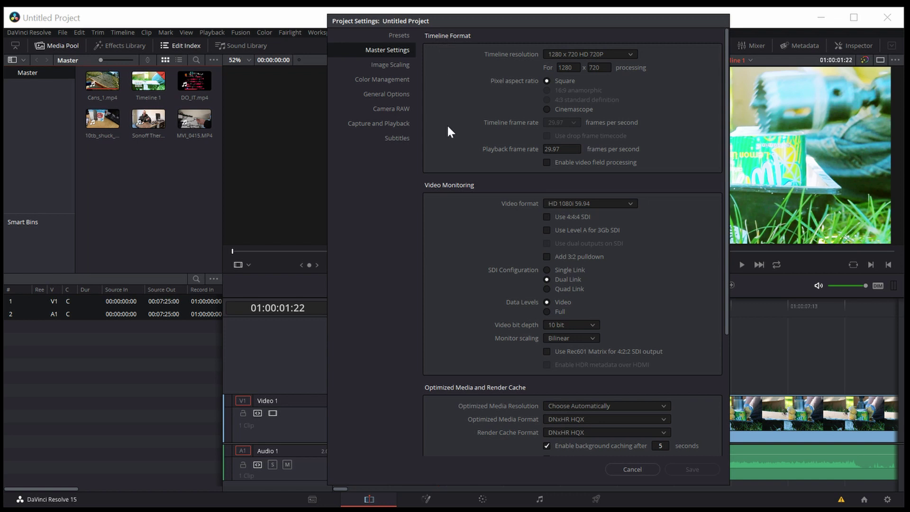
left_click(395, 36)
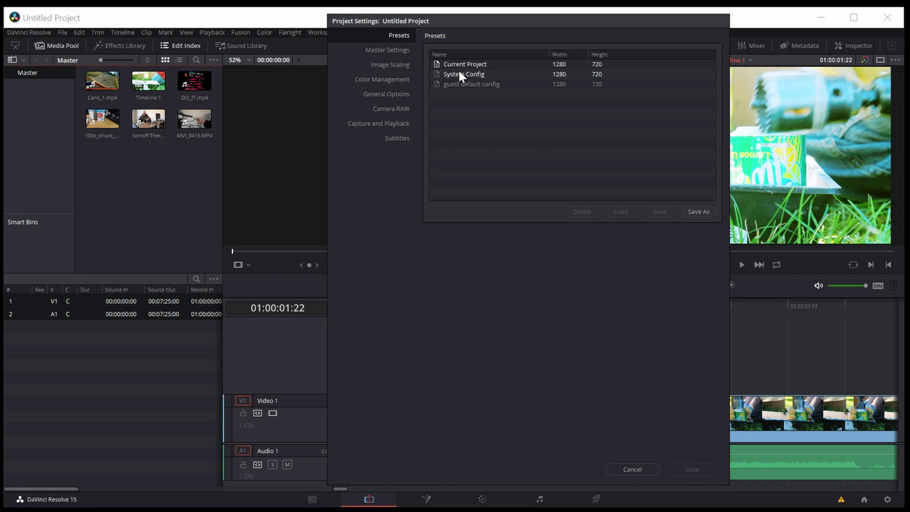
left_click(398, 65)
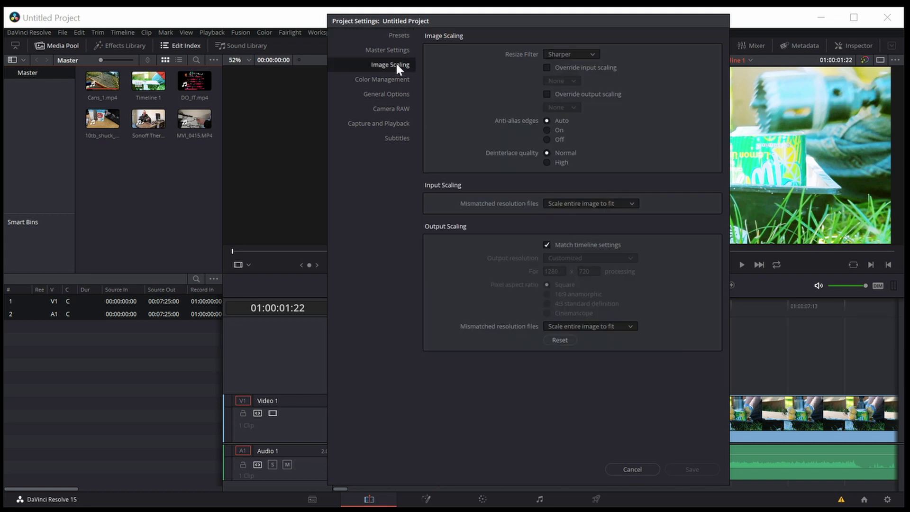
left_click(383, 79)
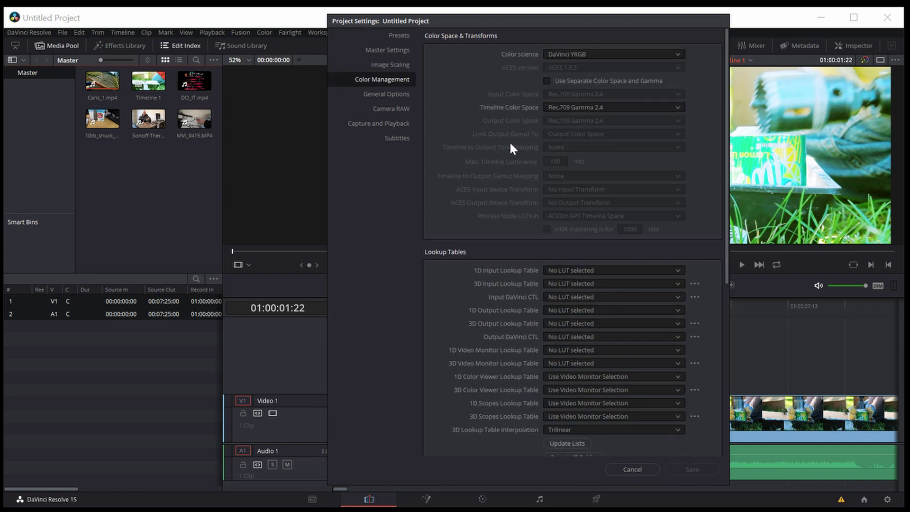
scroll(573, 306, "down", 4)
scroll(570, 312, "up", 4)
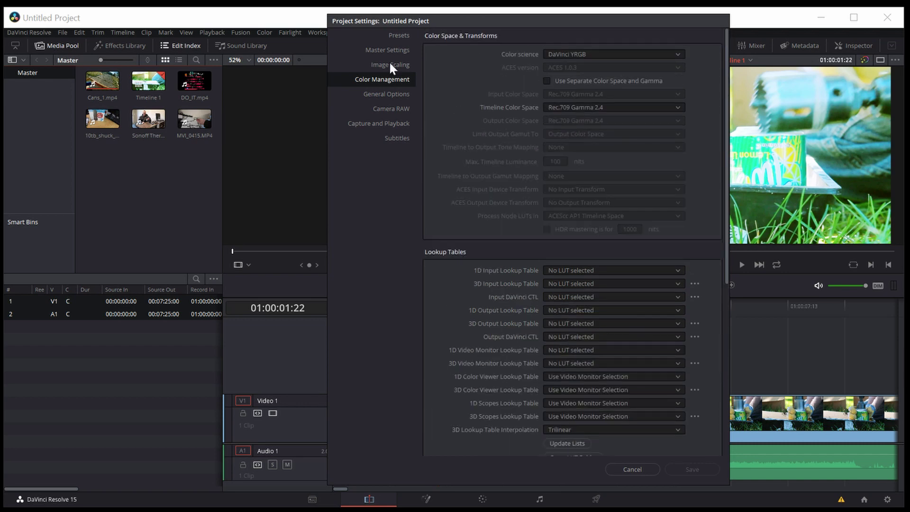
left_click(397, 94)
scroll(536, 175, "down", 6)
scroll(535, 279, "up", 6)
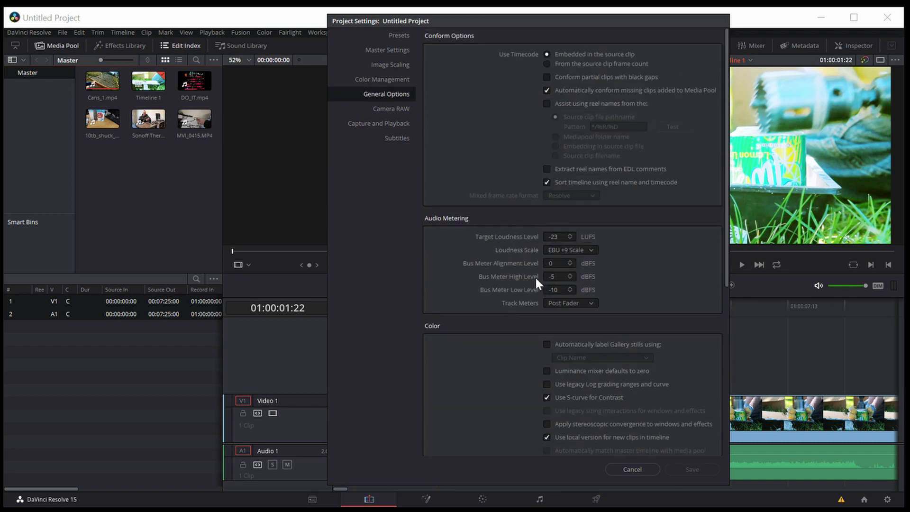
left_click(374, 123)
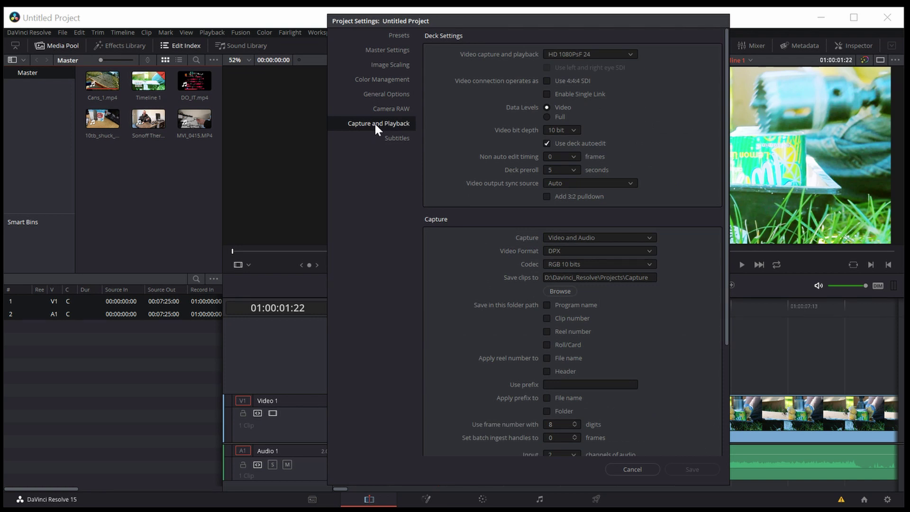
left_click(395, 139)
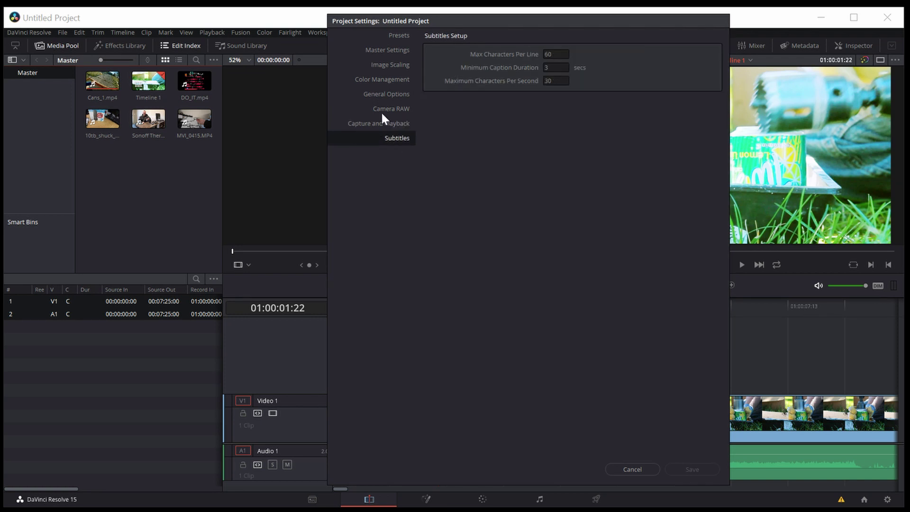
left_click(380, 110)
left_click(389, 35)
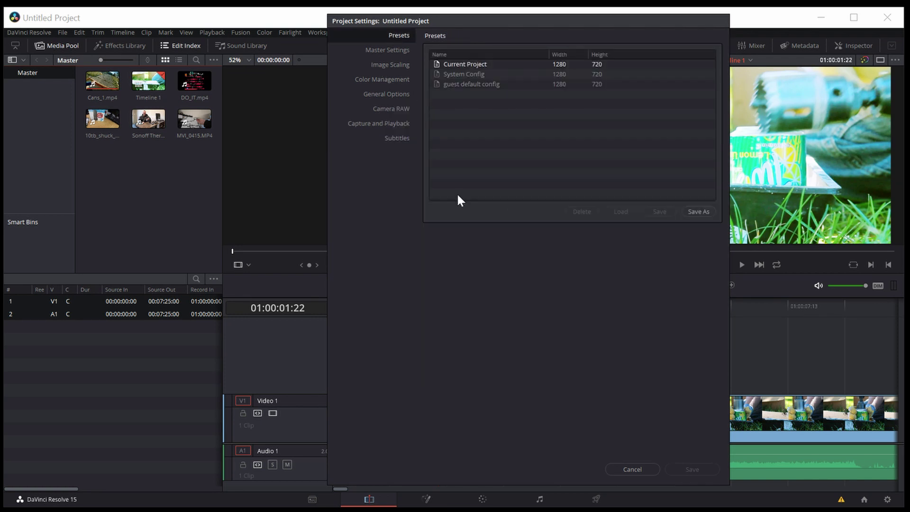
left_click(623, 470)
- Open the Project Manager from the File menu
left_click(63, 31)
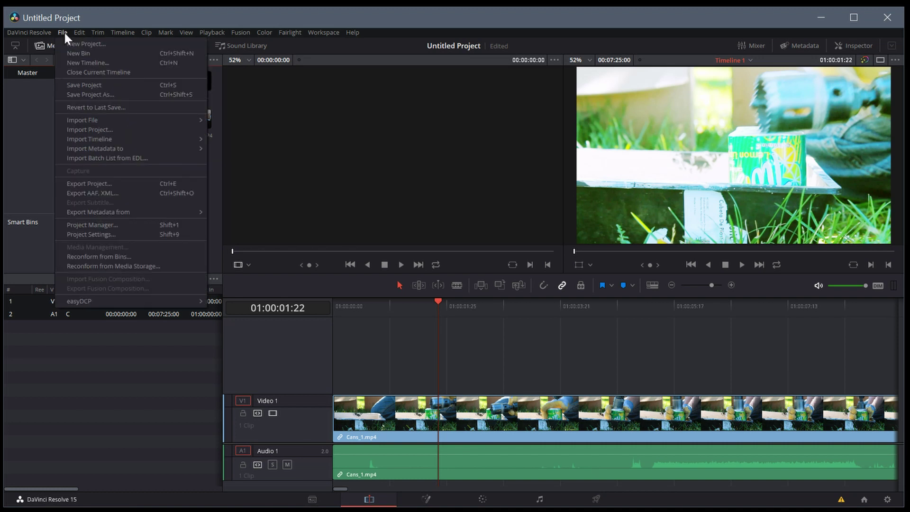
left_click(97, 225)
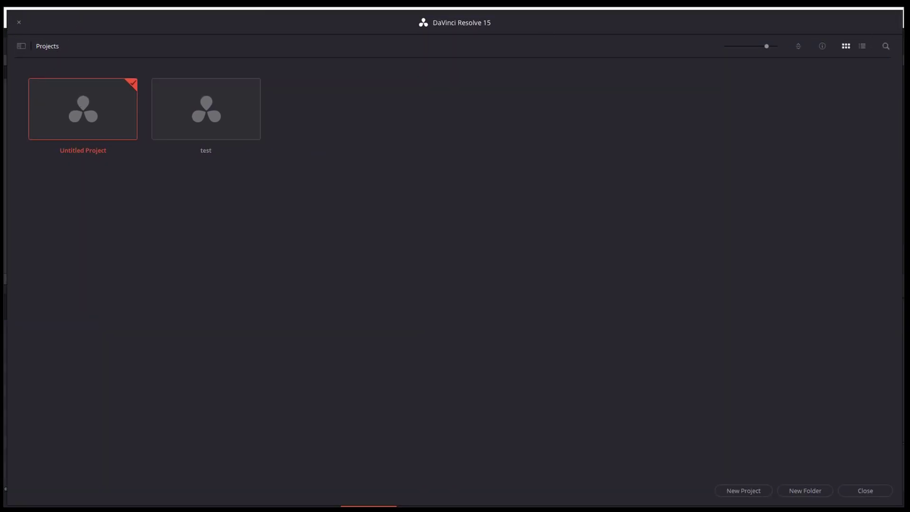
- Close the Project Manager and open the system Preferences from the DaVinci Resolve menu, centring its window
left_click(871, 489)
left_click(39, 31)
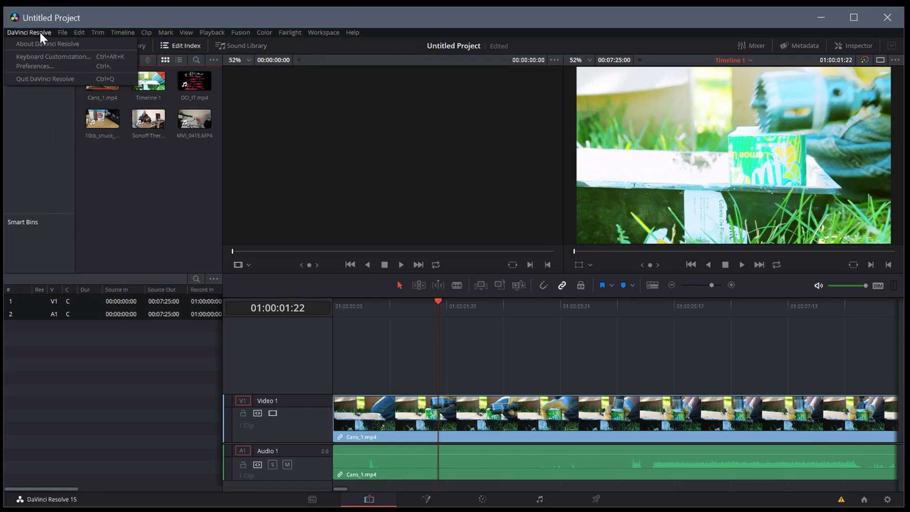
left_click(52, 63)
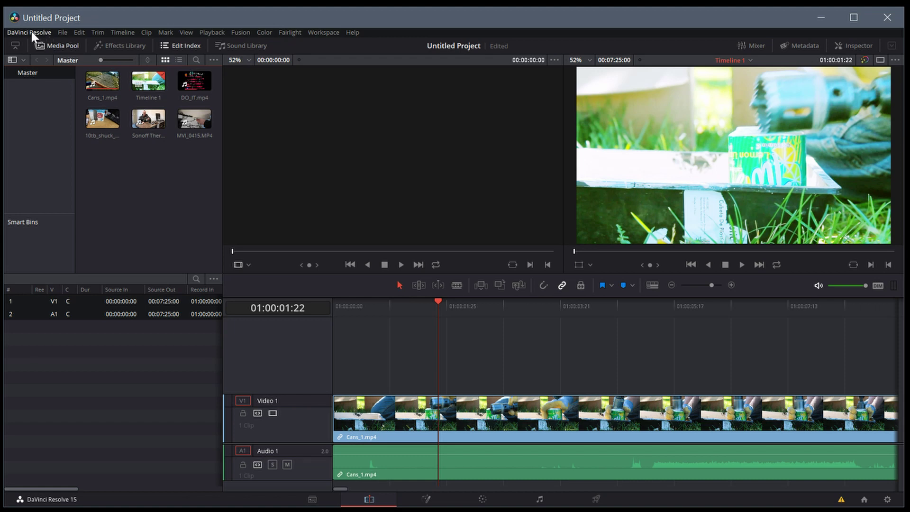
left_click(31, 31)
left_click(33, 66)
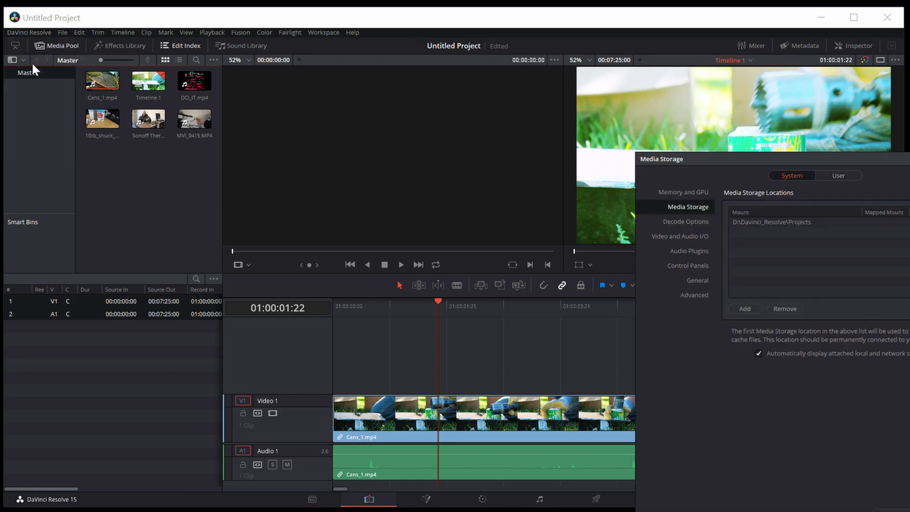
left_click_drag(806, 141, 372, 60)
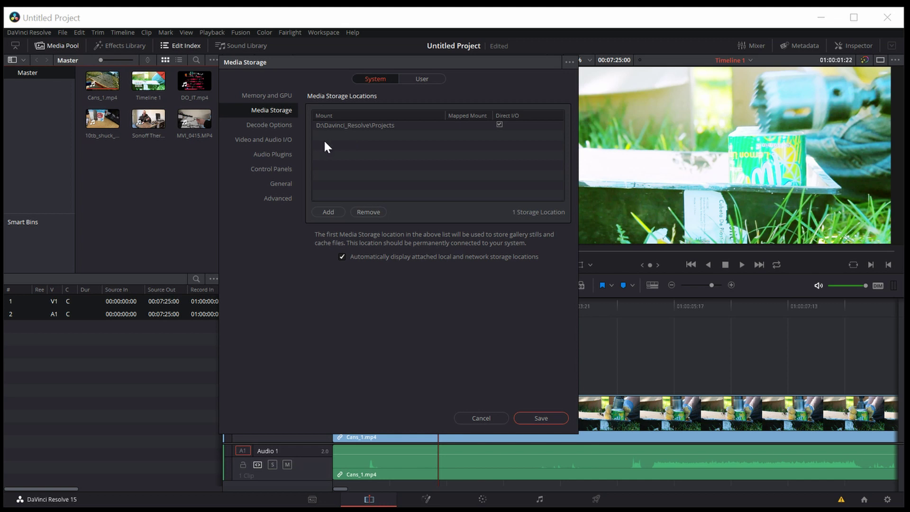
- Browse the Memory and GPU, Video and Audio I/O, Audio Plugins and Control Panels pages, ending on Media Storage
left_click(274, 97)
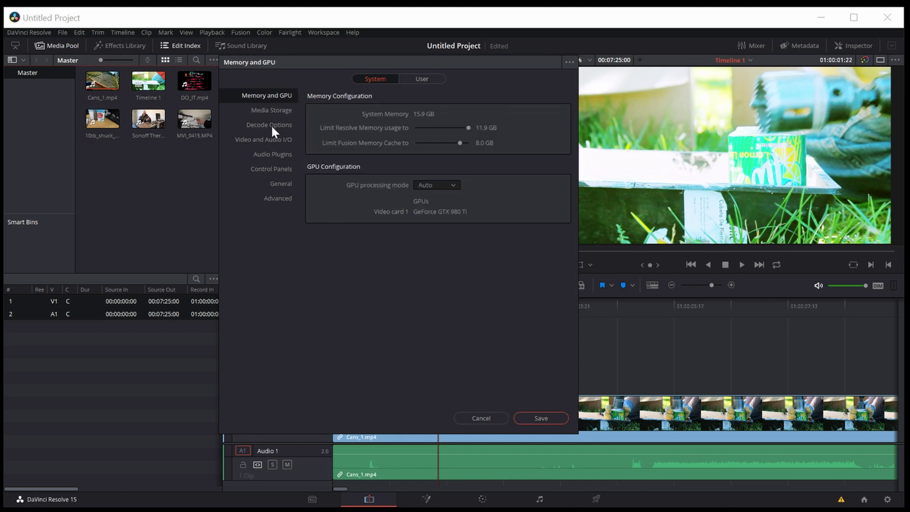
left_click(272, 140)
left_click(272, 110)
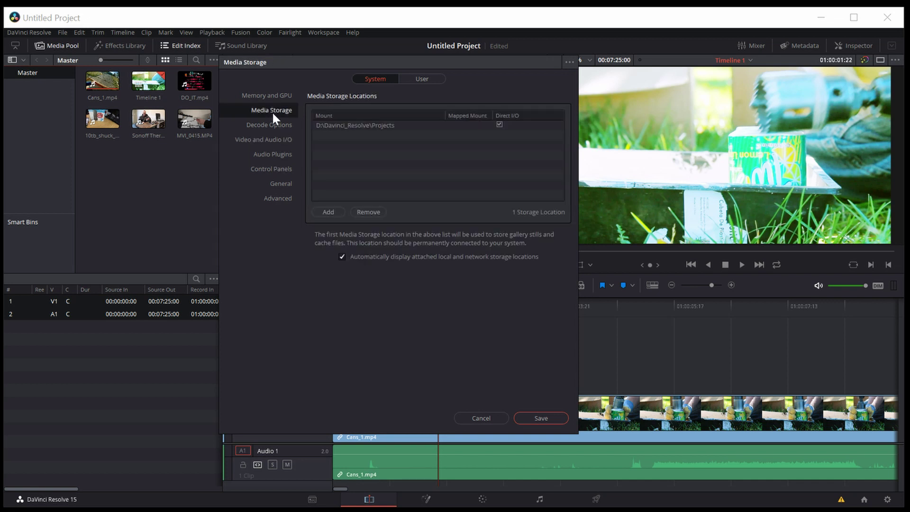
left_click(257, 142)
left_click(269, 155)
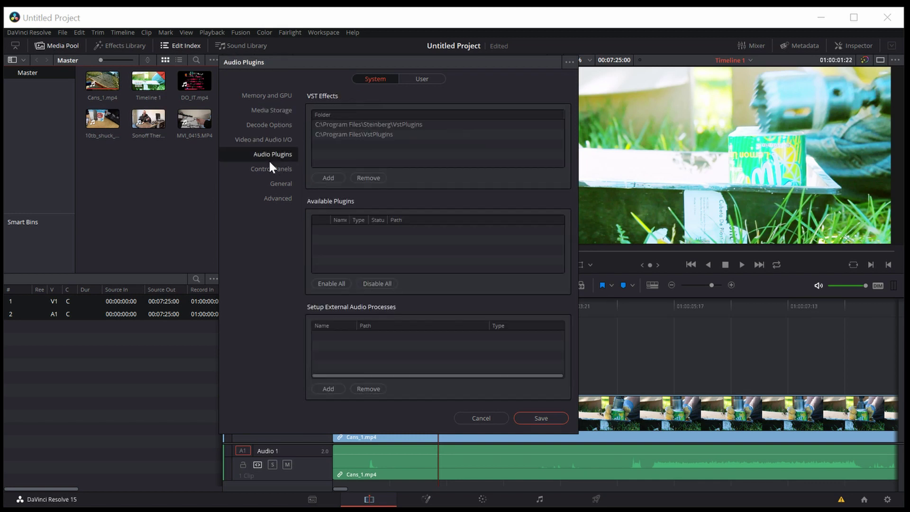
left_click(270, 171)
left_click(264, 112)
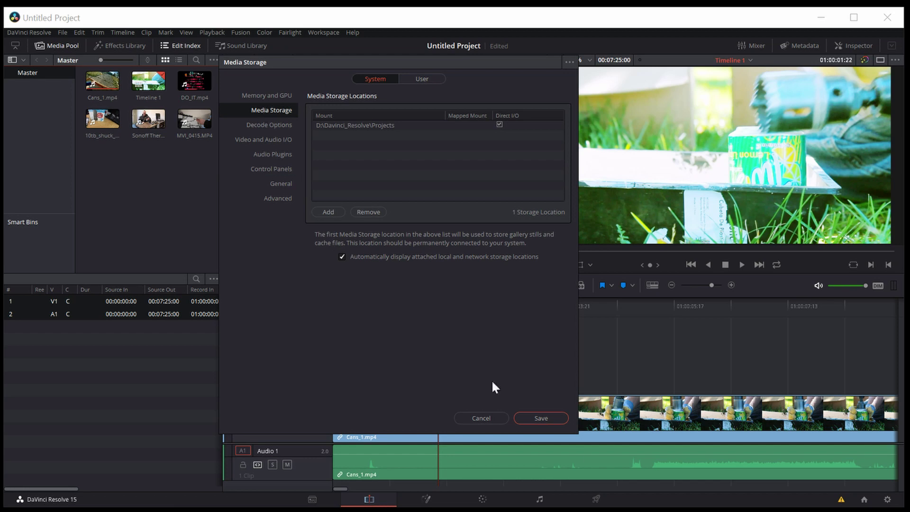
left_click(471, 418)
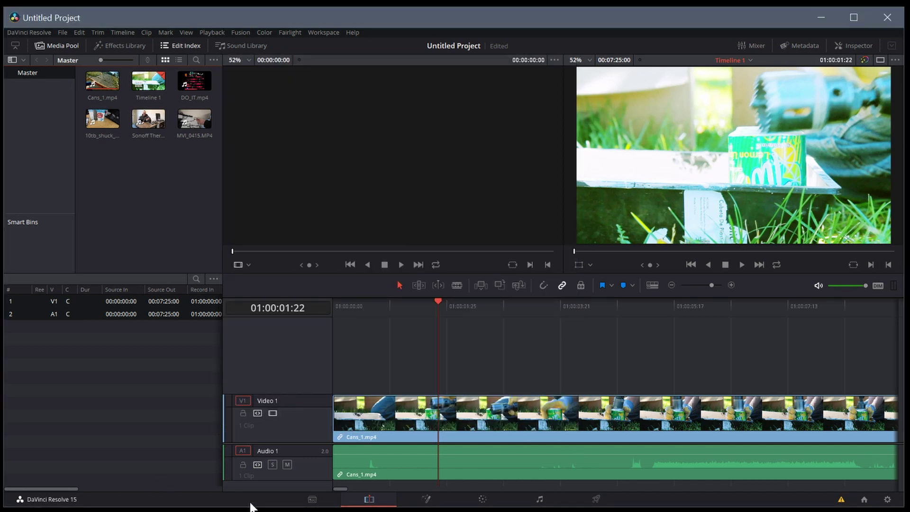
left_click(307, 501)
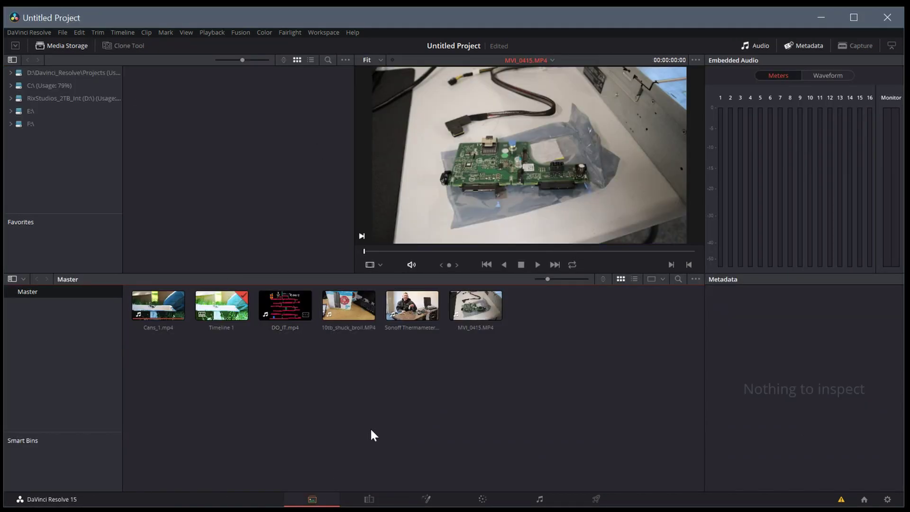
left_click(369, 499)
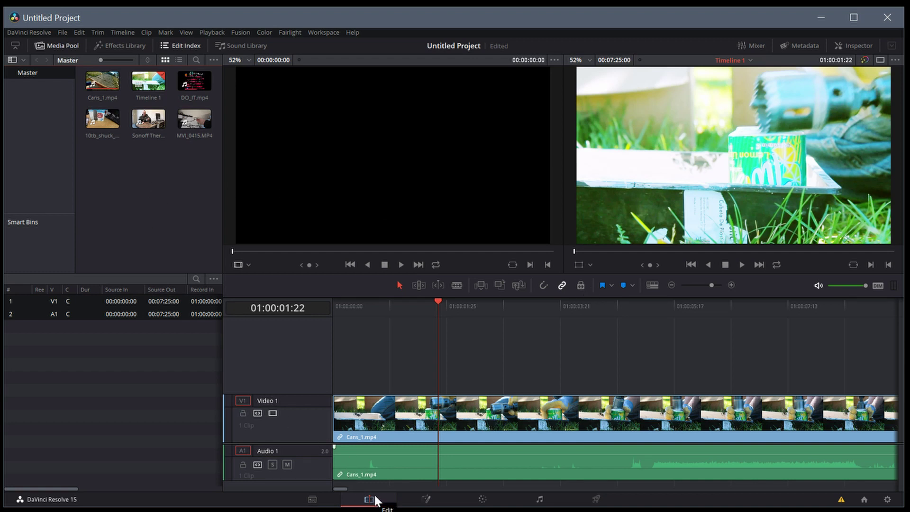
left_click(62, 46)
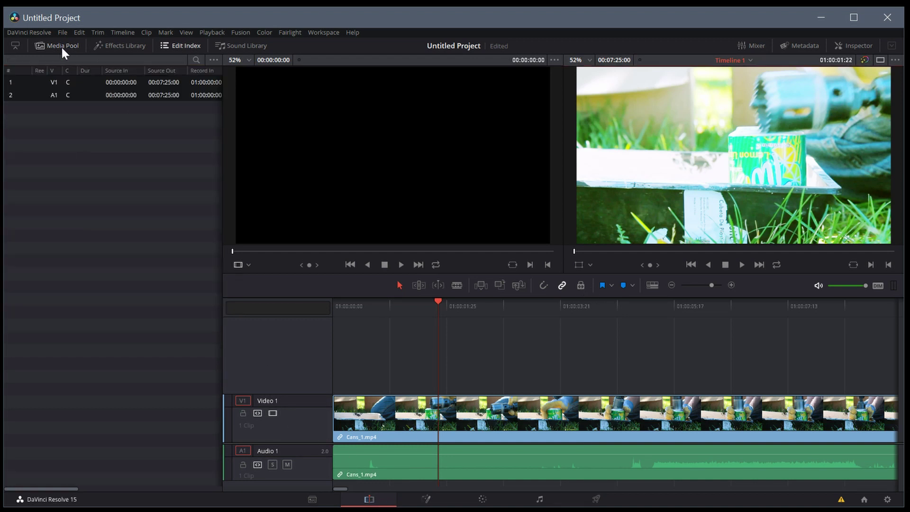
left_click(62, 46)
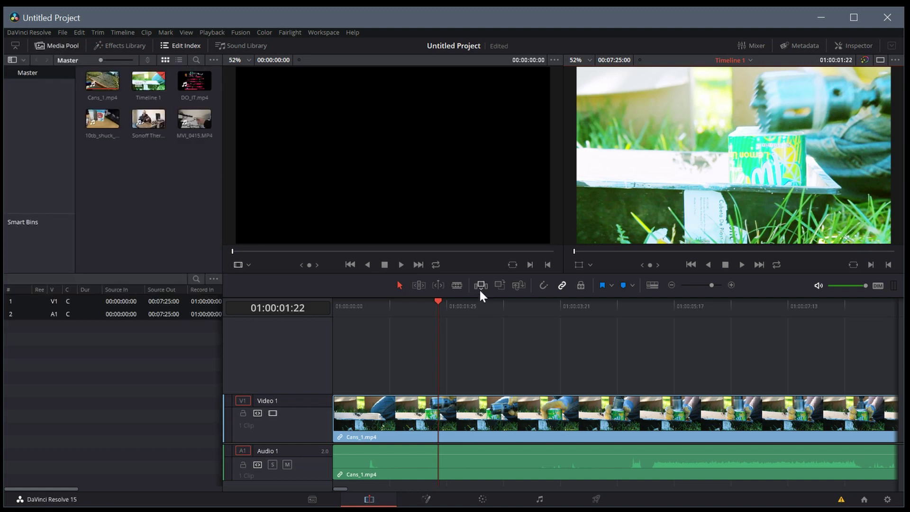